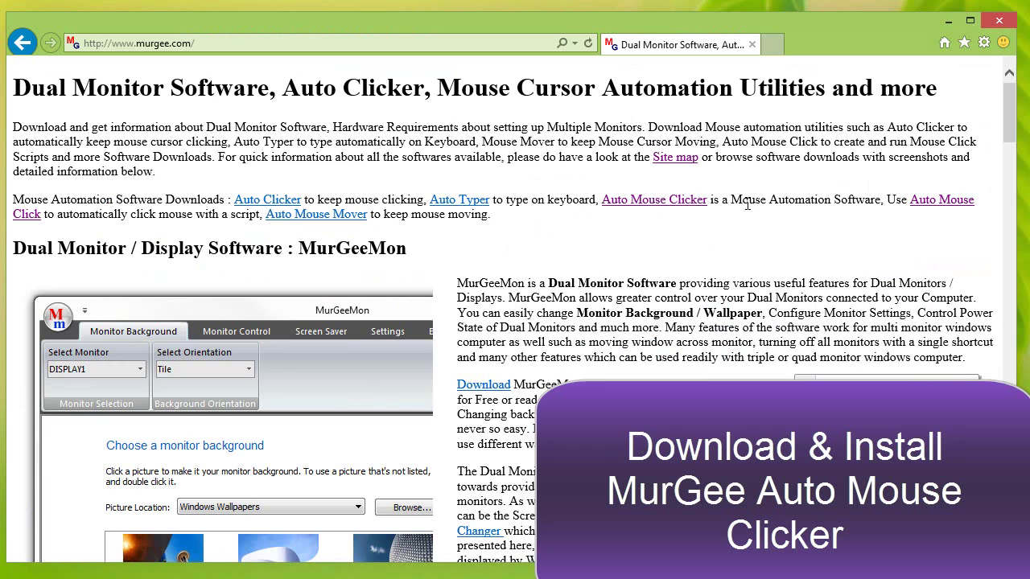
Download Auto Mouse Clicker from its page on murgee.com, run setup.exe and allow it to make changes to the computer.
{"action": "left_click", "coordinate": [658, 200]}
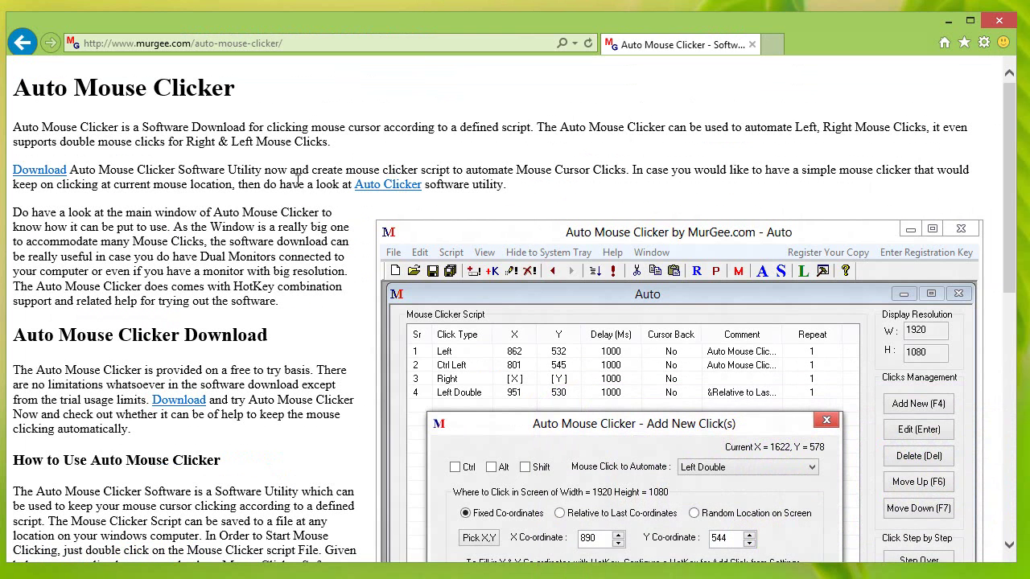
{"action": "left_click", "coordinate": [33, 172]}
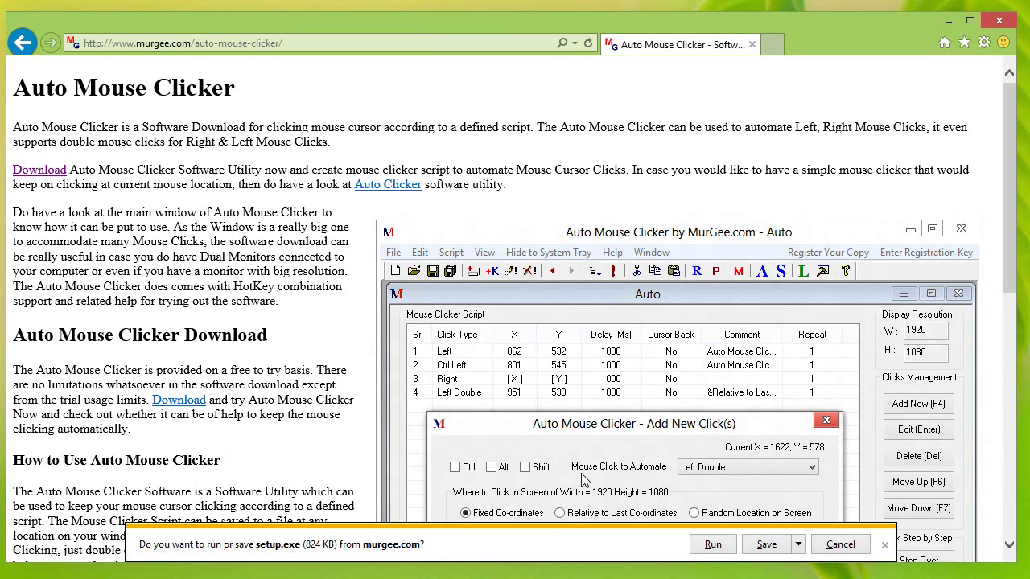
{"action": "left_click", "coordinate": [705, 545]}
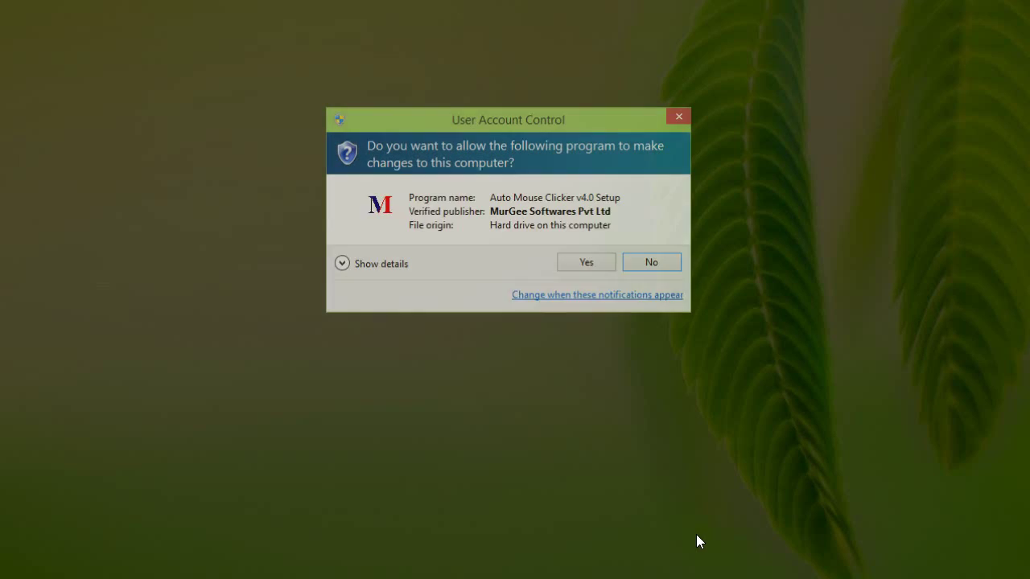
{"action": "left_click", "coordinate": [585, 262]}
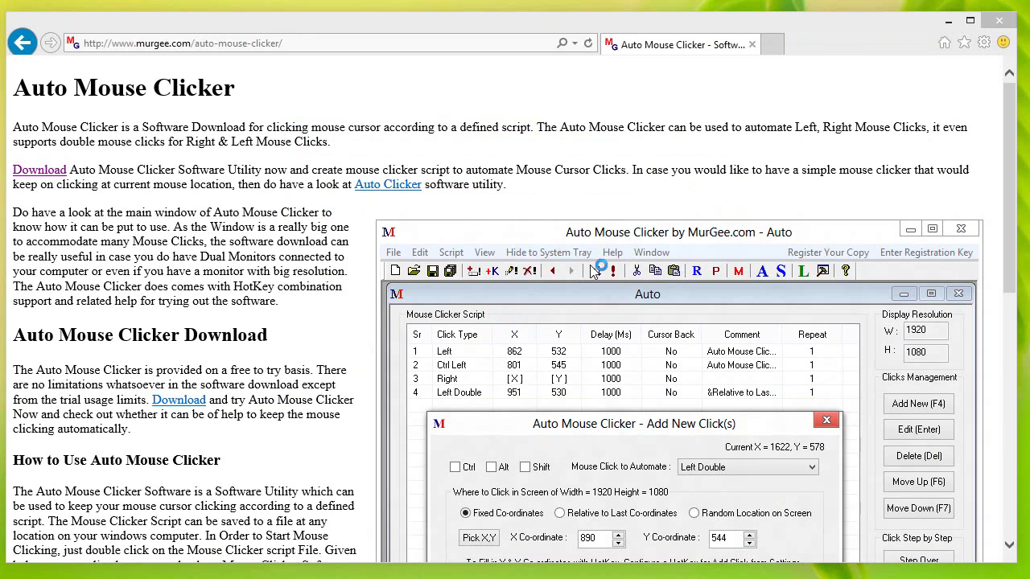
Install Auto Mouse Clicker, accepting the license agreement, keeping the default folders and creating a desktop icon.
{"action": "left_click", "coordinate": [607, 360]}
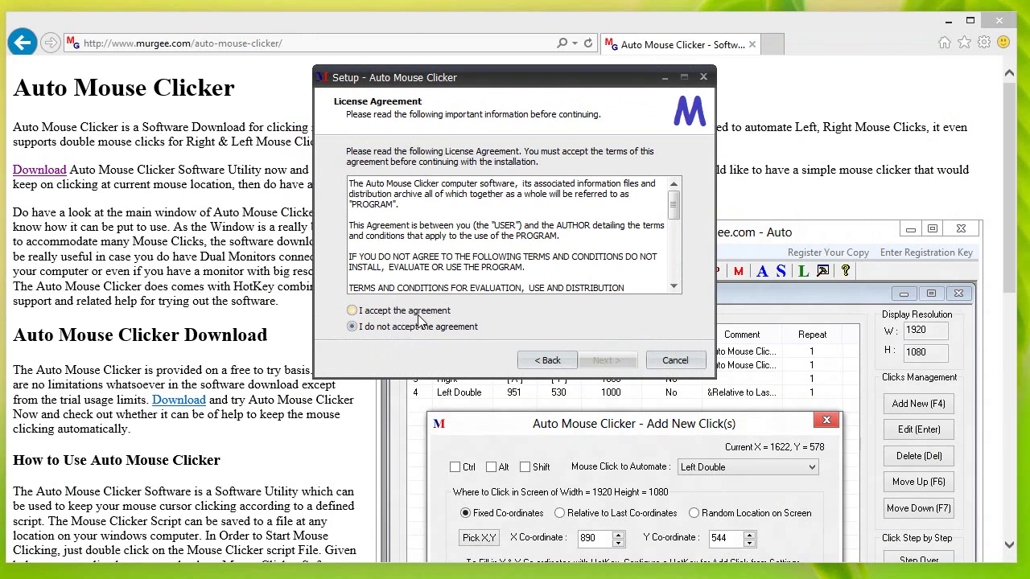
{"action": "left_click", "coordinate": [412, 312]}
{"action": "left_click", "coordinate": [617, 361]}
{"action": "left_click", "coordinate": [621, 366]}
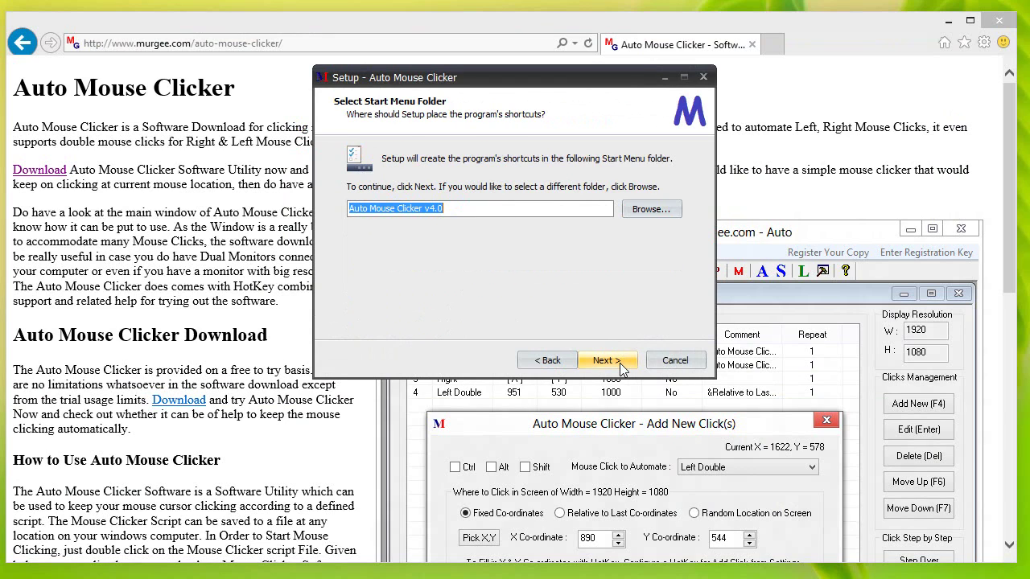
{"action": "left_click", "coordinate": [621, 366]}
{"action": "left_click", "coordinate": [355, 202]}
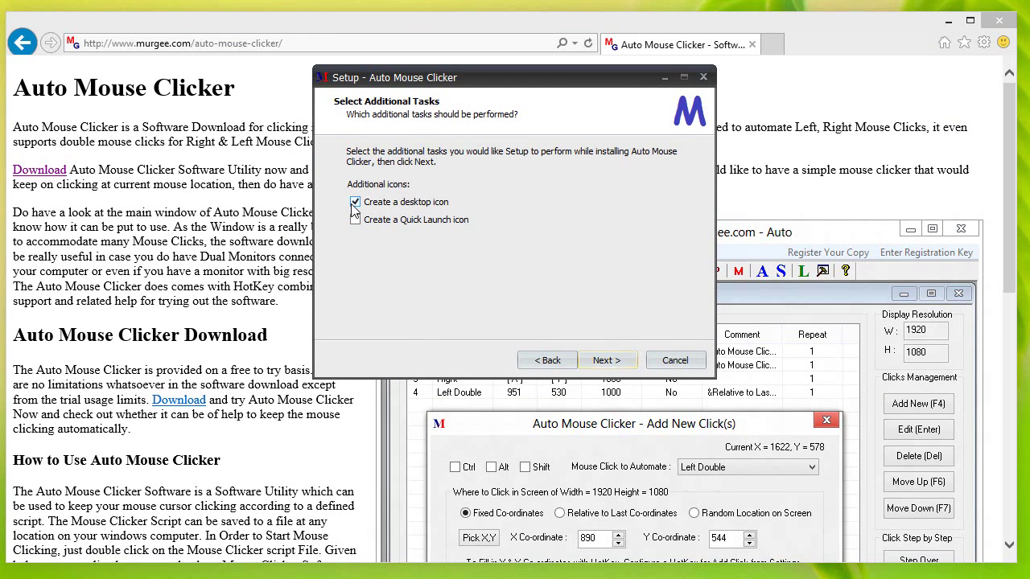
{"action": "left_click", "coordinate": [613, 365]}
{"action": "left_click", "coordinate": [612, 363]}
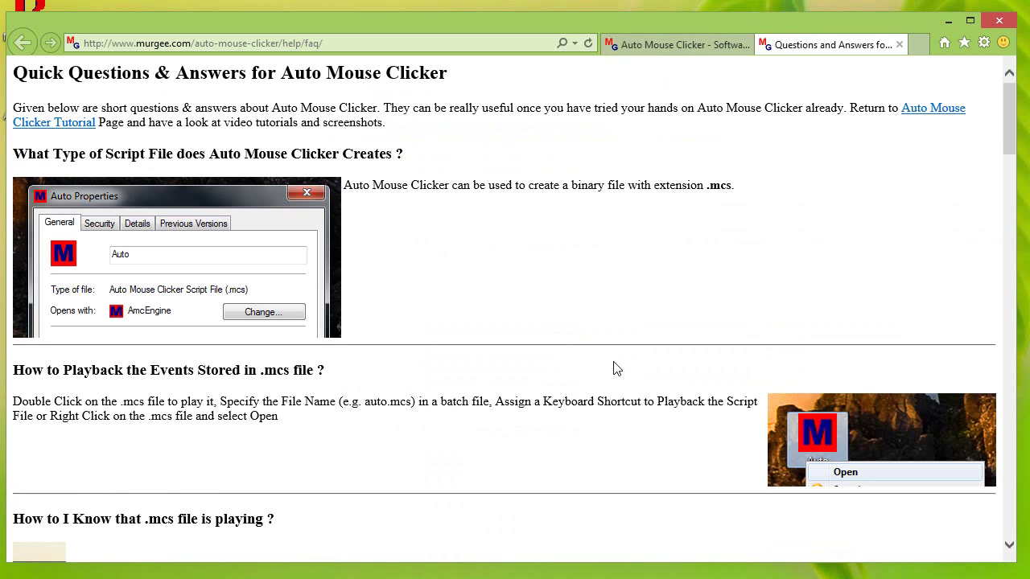
Read through the Auto Mouse Clicker questions and answers page to its end and close the browser.
{"action": "scroll", "coordinate": [612, 369], "scroll_direction": "down", "scroll_amount": 4}
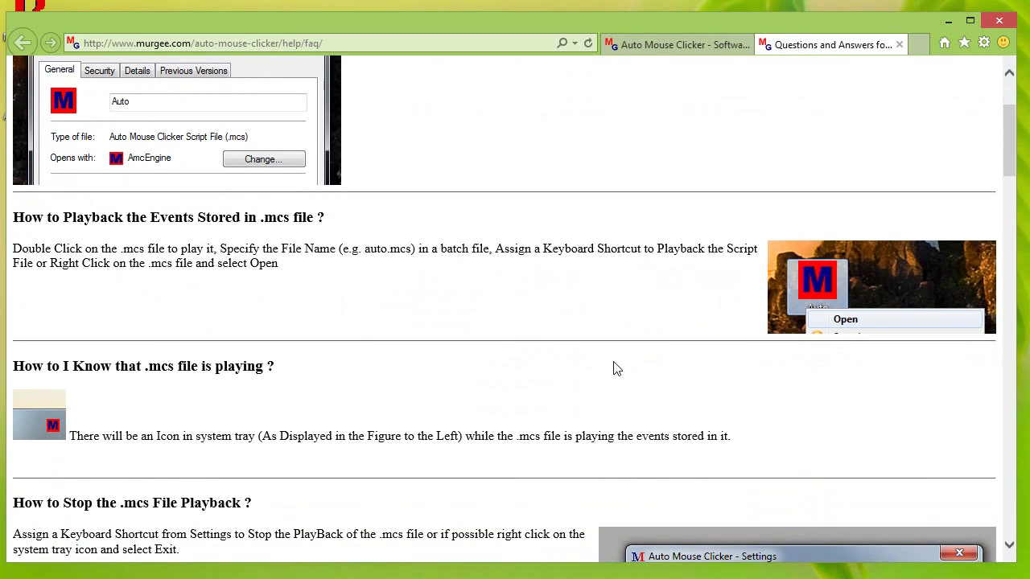
{"action": "scroll", "coordinate": [613, 368], "scroll_direction": "down", "scroll_amount": 4}
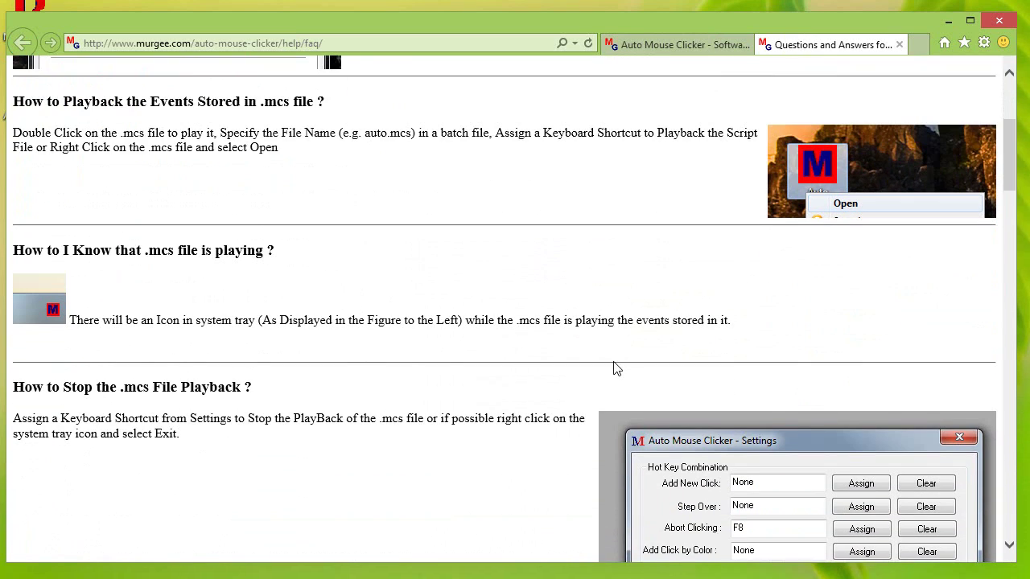
{"action": "scroll", "coordinate": [612, 369], "scroll_direction": "down", "scroll_amount": 4}
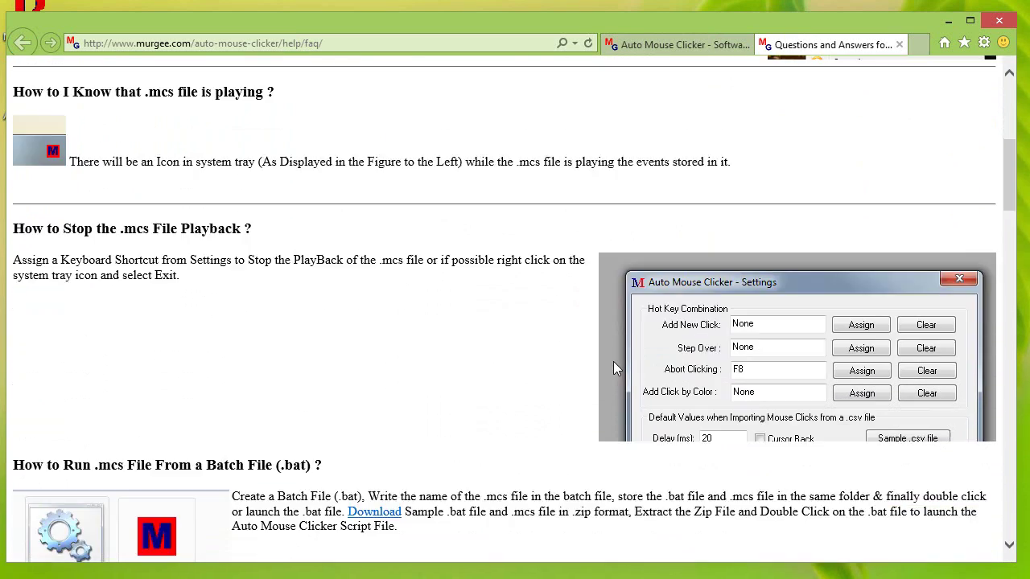
{"action": "scroll", "coordinate": [613, 361], "scroll_direction": "down", "scroll_amount": 6}
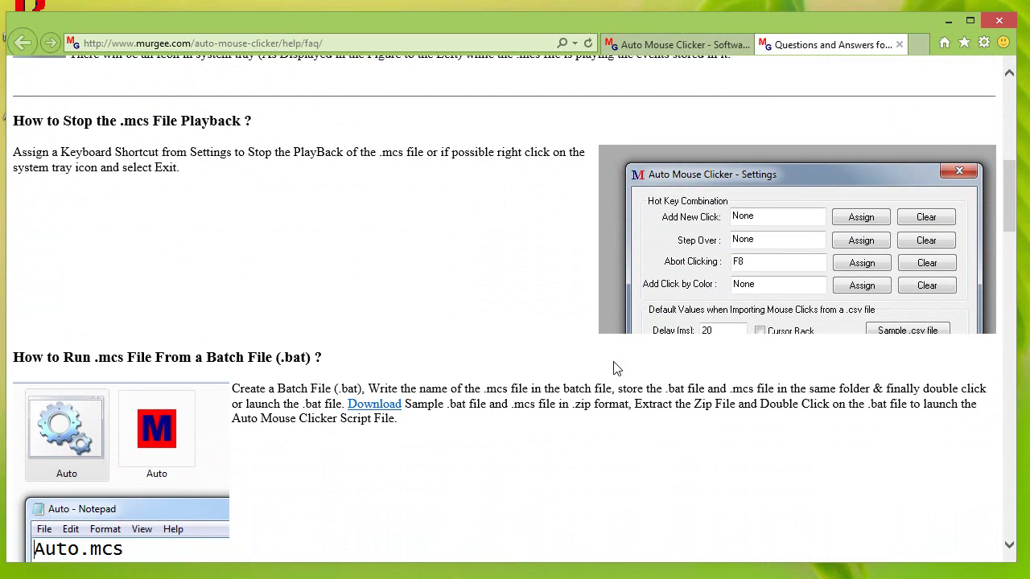
{"action": "scroll", "coordinate": [613, 369], "scroll_direction": "down", "scroll_amount": 4}
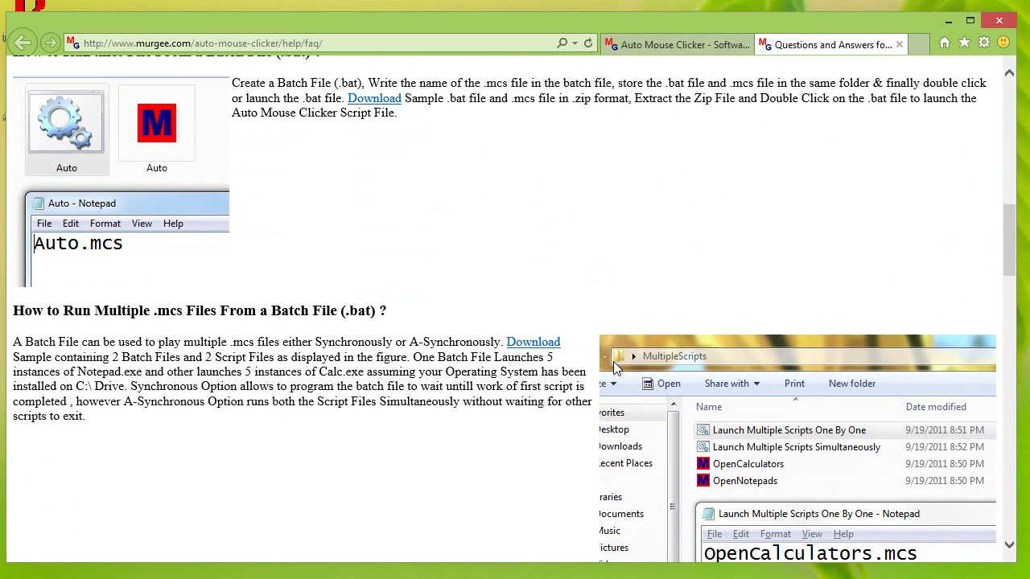
{"action": "scroll", "coordinate": [613, 367], "scroll_direction": "down", "scroll_amount": 4}
{"action": "scroll", "coordinate": [615, 367], "scroll_direction": "down", "scroll_amount": 8}
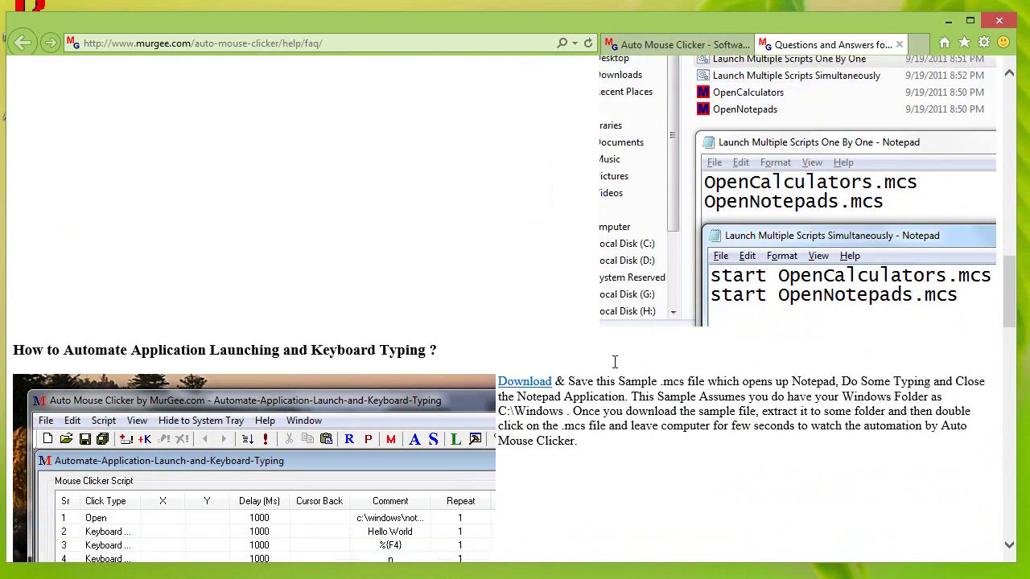
{"action": "scroll", "coordinate": [615, 368], "scroll_direction": "down", "scroll_amount": 10}
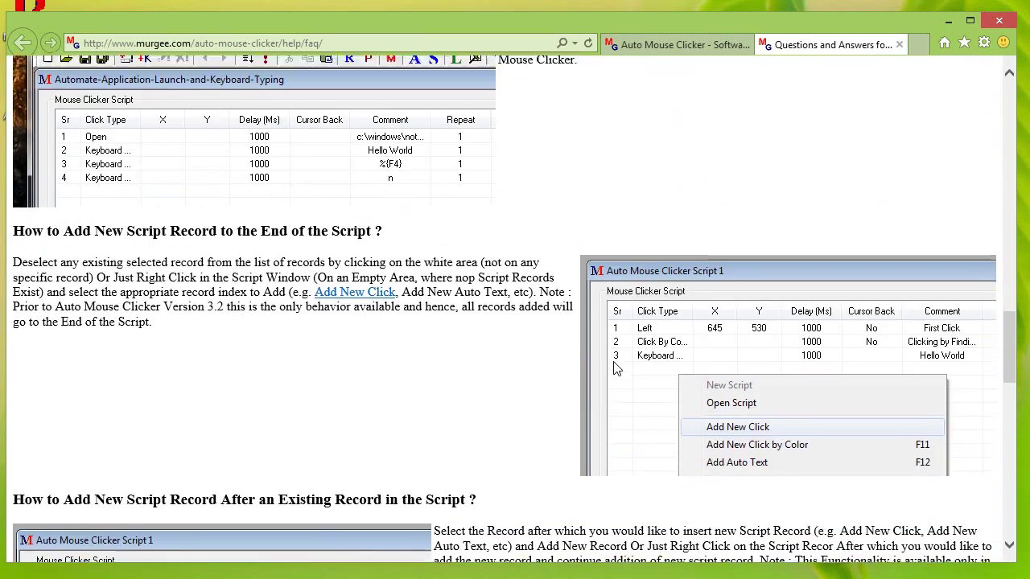
{"action": "scroll", "coordinate": [616, 369], "scroll_direction": "down", "scroll_amount": 4}
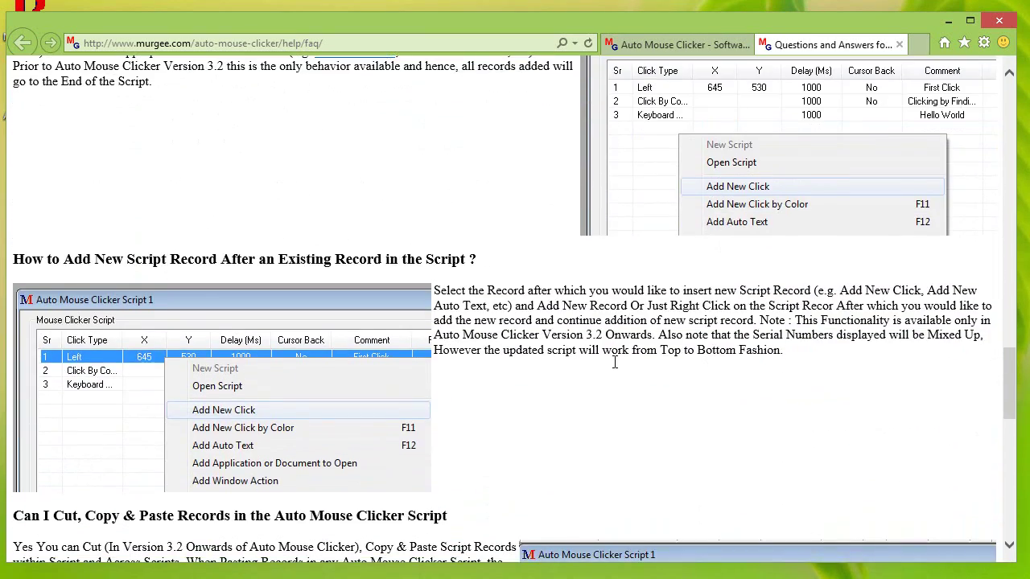
{"action": "scroll", "coordinate": [614, 366], "scroll_direction": "down", "scroll_amount": 15}
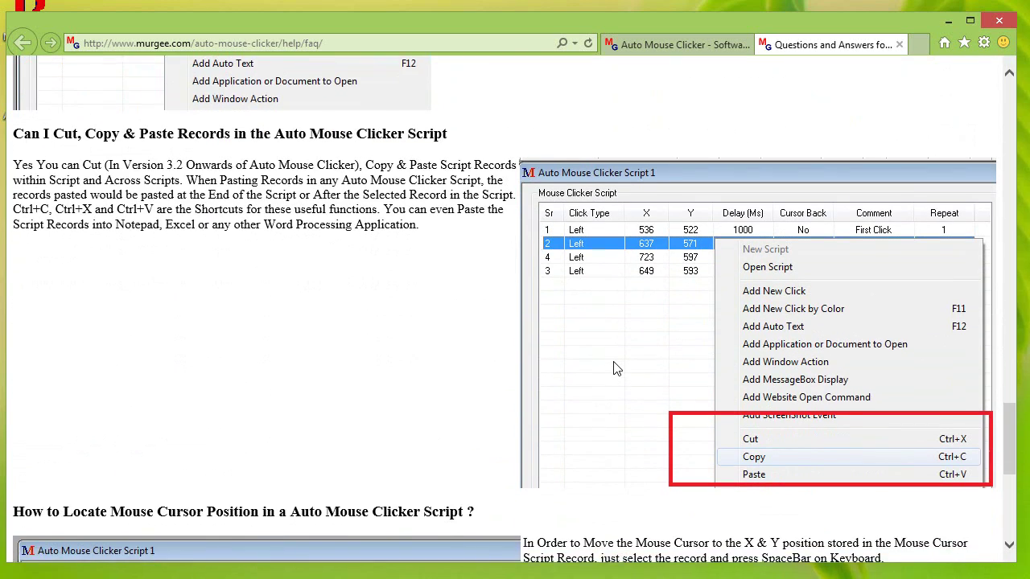
{"action": "scroll", "coordinate": [616, 369], "scroll_direction": "down", "scroll_amount": 7}
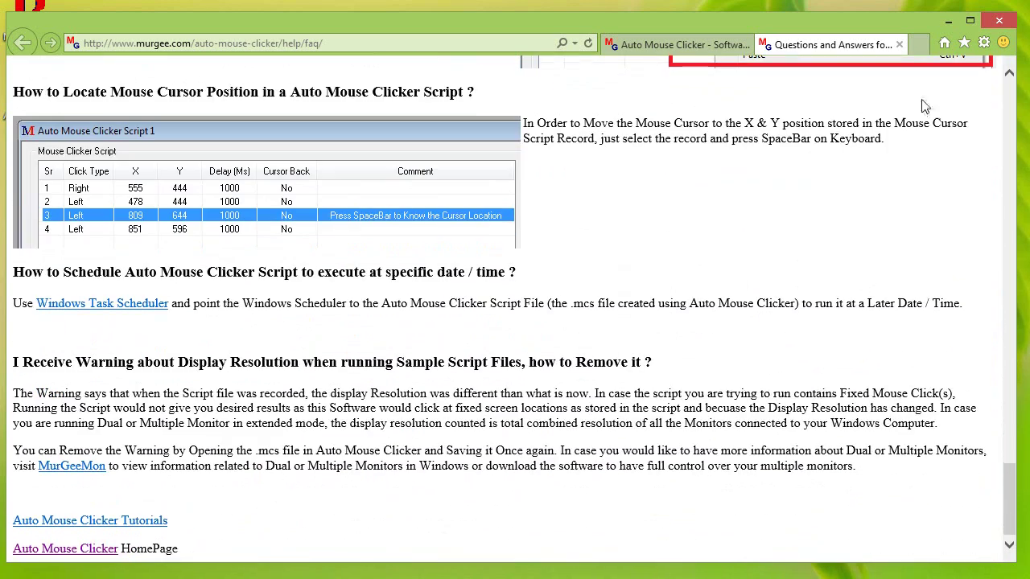
{"action": "left_click", "coordinate": [998, 20]}
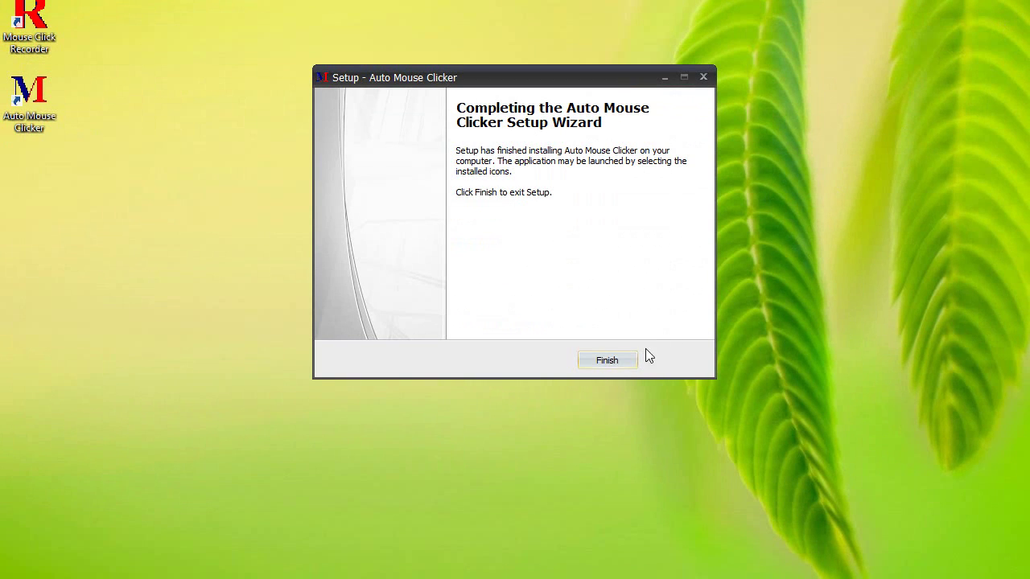
Finish the setup wizard, then launch Auto Mouse Clicker from its desktop icon after moving the icon toward the middle of the desktop.
{"action": "left_click", "coordinate": [606, 360]}
{"action": "left_click_drag", "start_coordinate": [53, 111], "coordinate": [387, 247]}
{"action": "double_click", "coordinate": [388, 245]}
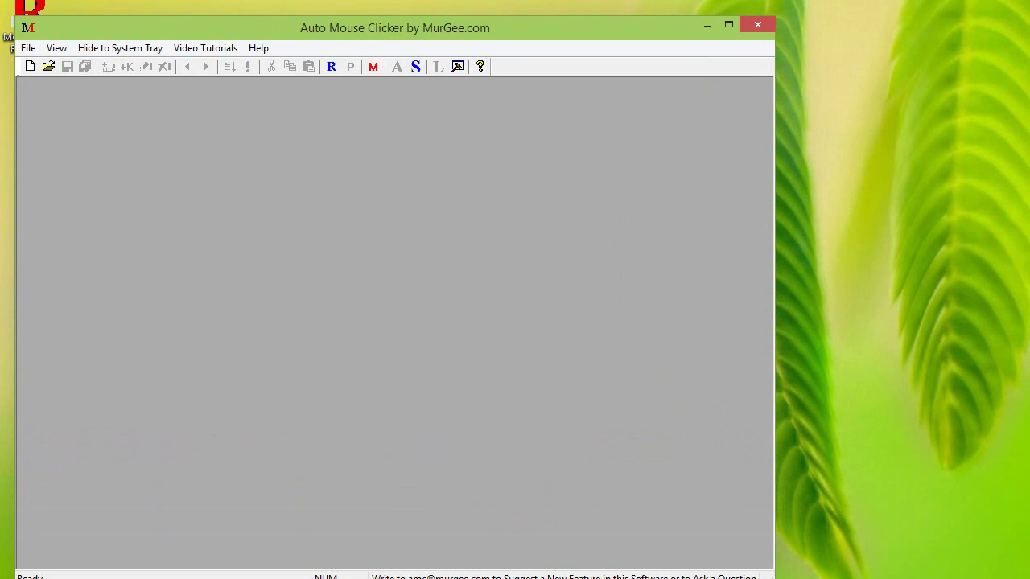
Narrow the Auto Mouse Clicker window and create a new script.
{"action": "left_click_drag", "start_coordinate": [772, 578], "coordinate": [619, 567]}
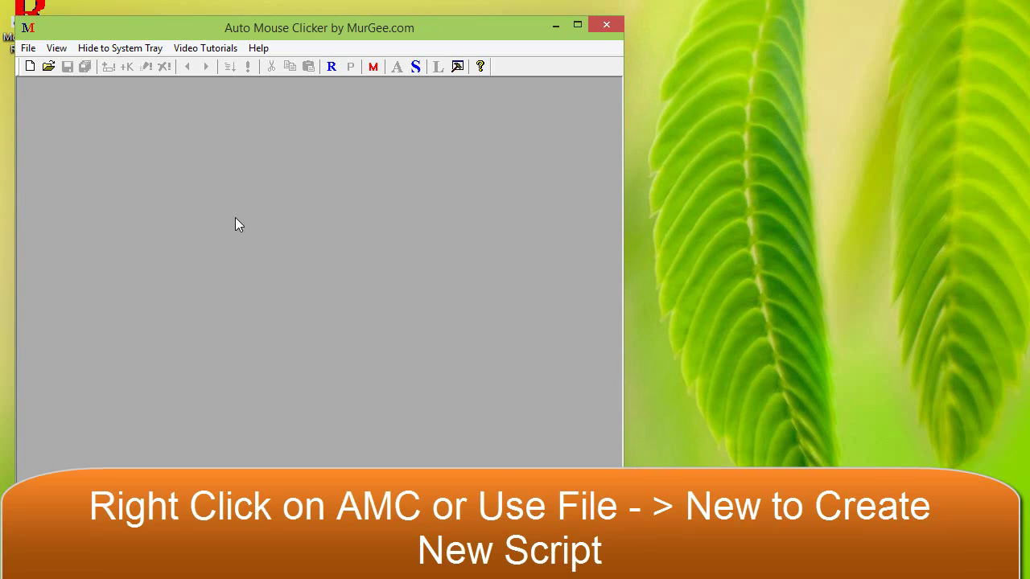
{"action": "right_click", "coordinate": [236, 162]}
{"action": "left_click", "coordinate": [315, 177]}
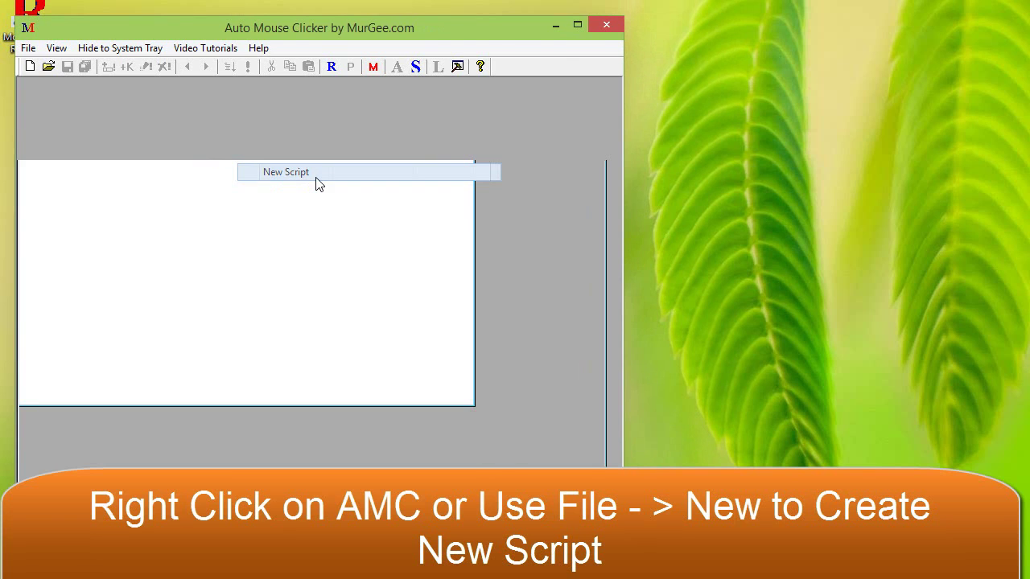
Start a new click by color in the script and capture the blue of the Paint canvas as its color.
{"action": "right_click", "coordinate": [180, 202]}
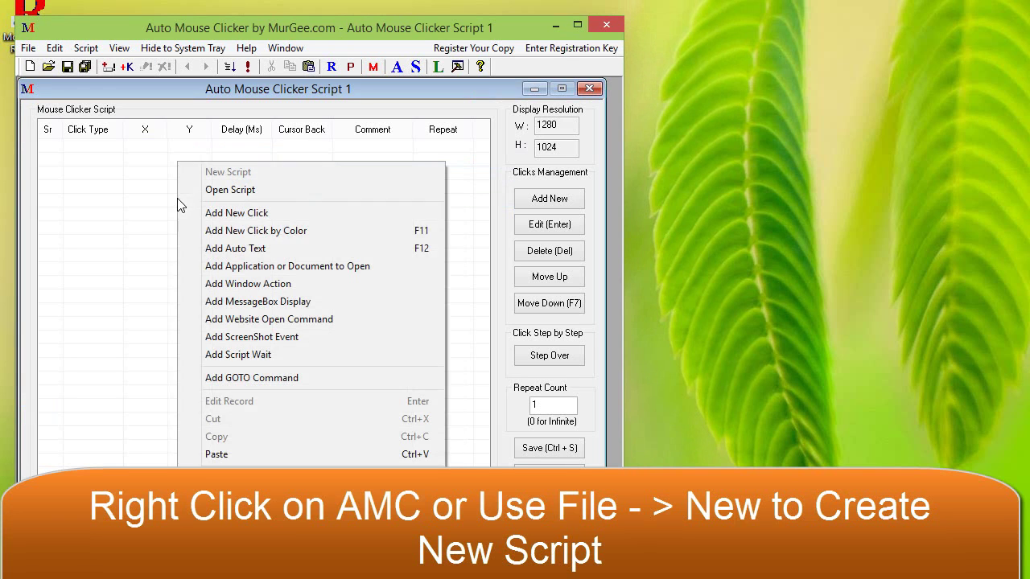
{"action": "left_click", "coordinate": [260, 231]}
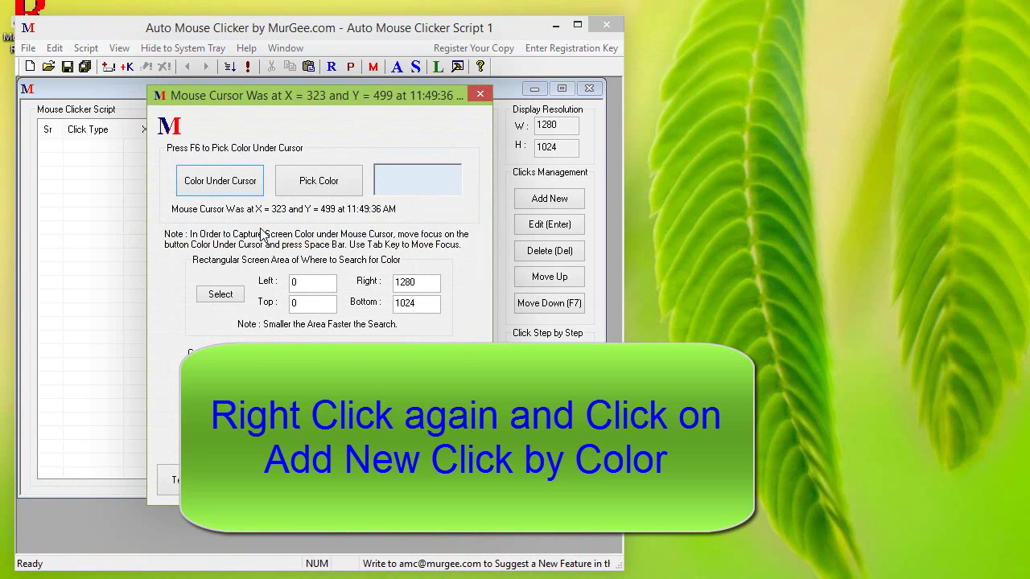
{"action": "key", "text": "alt+Tab"}
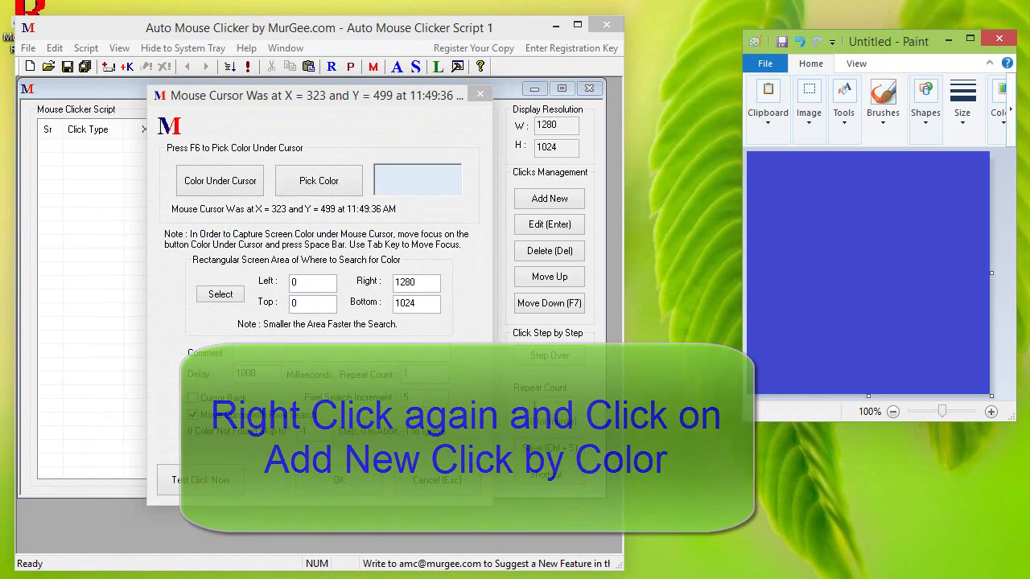
{"action": "left_click", "coordinate": [272, 128]}
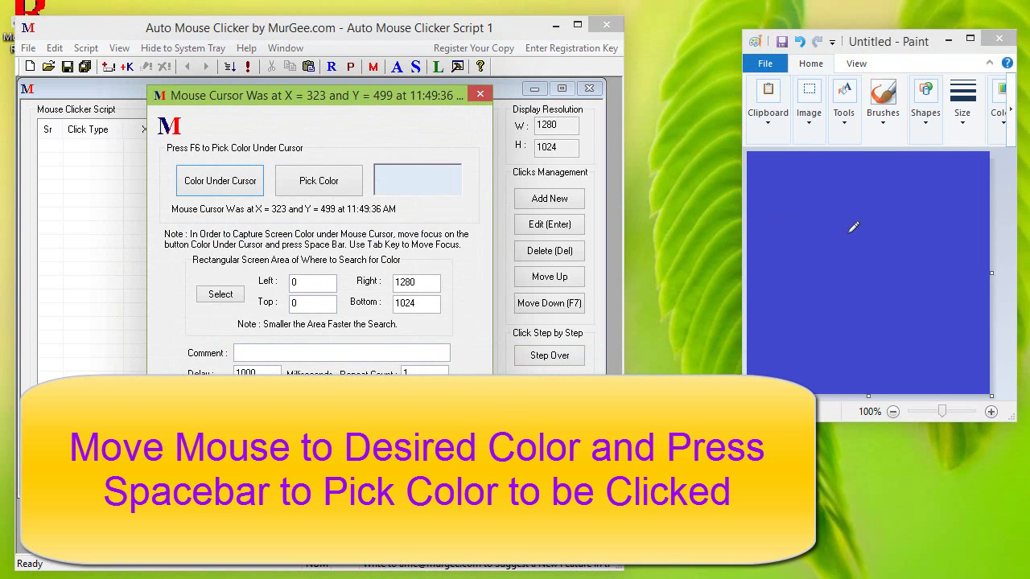
{"action": "key", "text": "space"}
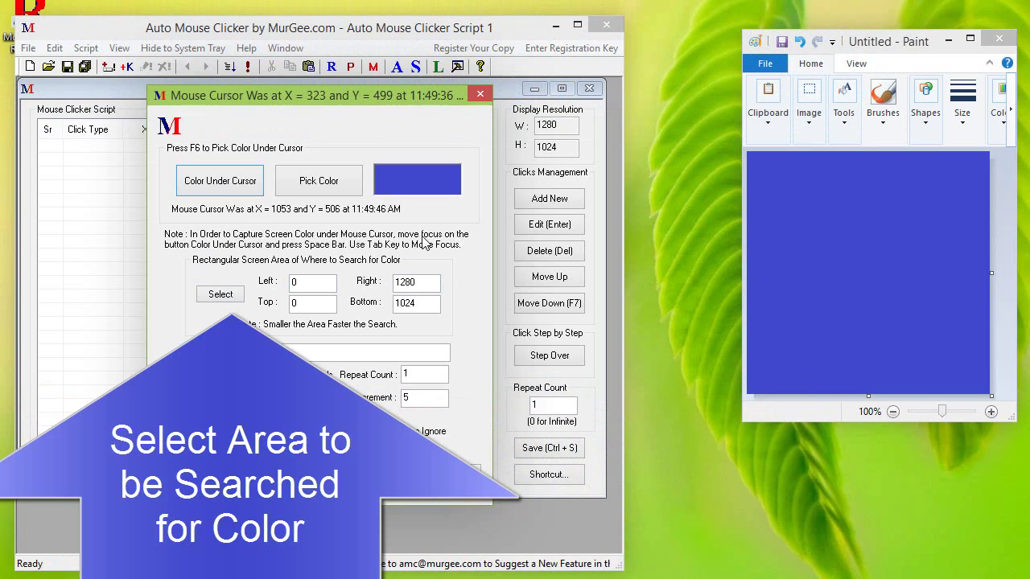
Set the color search area around the Paint window, from left 872, top 227 to right 1279, bottom 771, and test the click.
{"action": "left_click", "coordinate": [221, 294]}
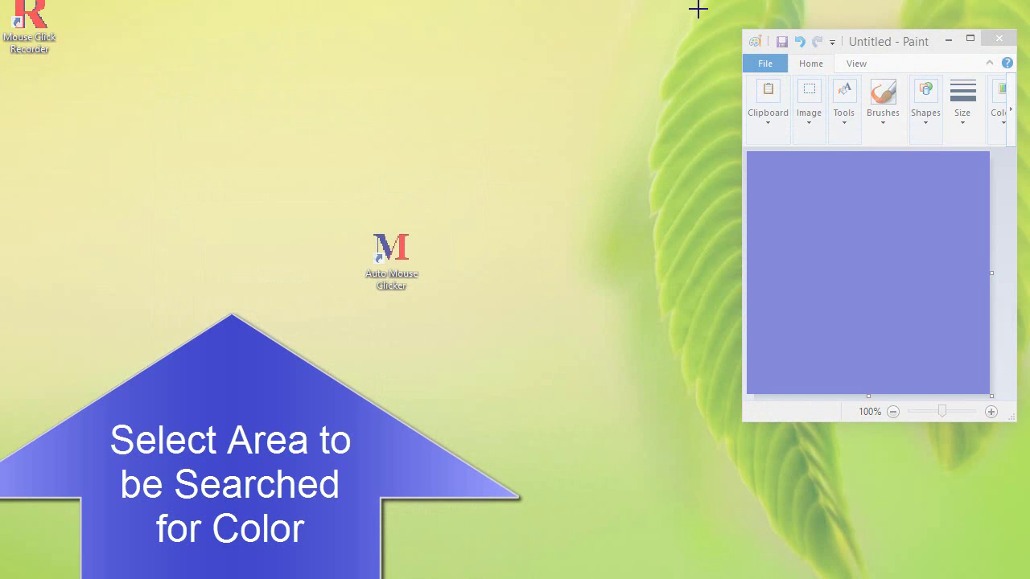
{"action": "mouse_move", "coordinate": [701, 8]}
{"action": "left_mouse_down"}
{"action": "mouse_move", "coordinate": [850, 195]}
{"action": "mouse_move", "coordinate": [1028, 452]}
{"action": "left_mouse_up"}
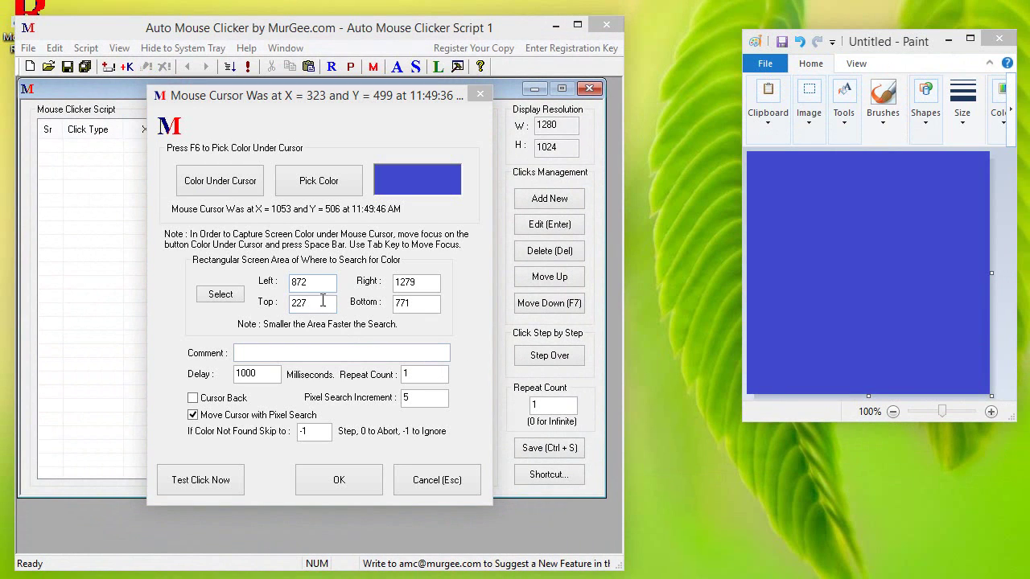
{"action": "left_click", "coordinate": [213, 480]}
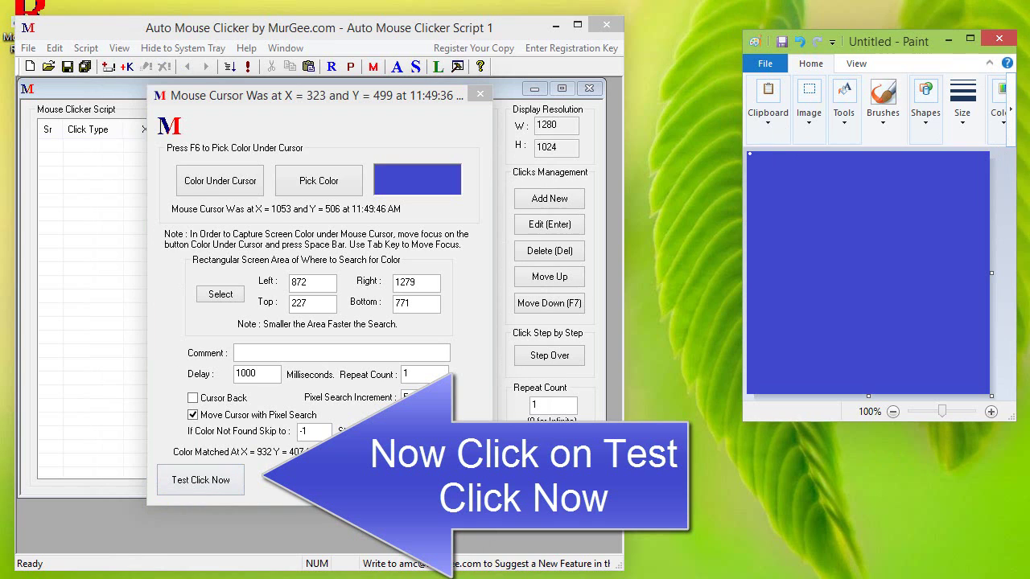
Magnify the Paint canvas to 800% to examine the mark made by the test click, and return to the click by color dialog.
{"action": "left_click", "coordinate": [971, 40]}
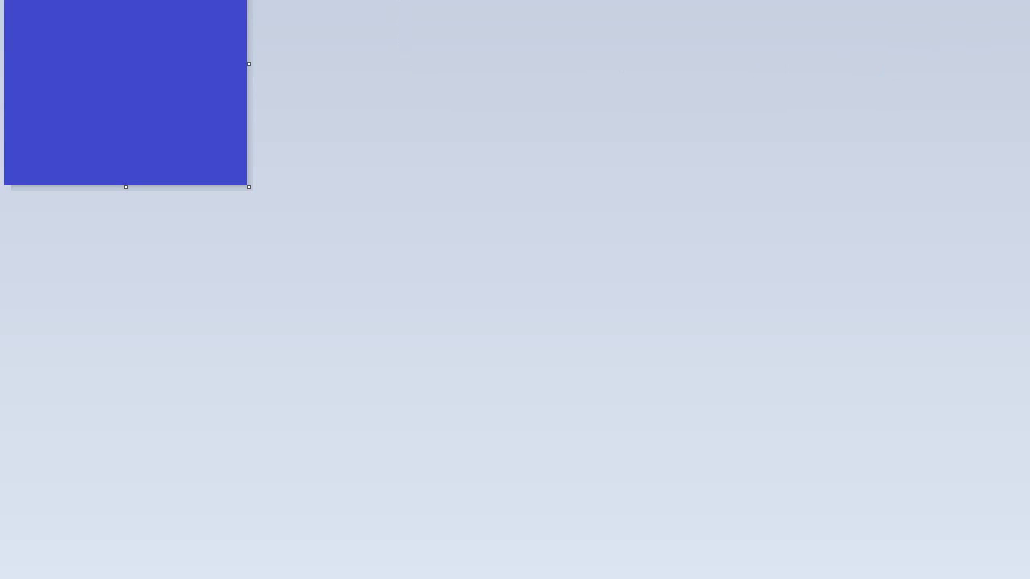
{"action": "key", "text": "Escape"}
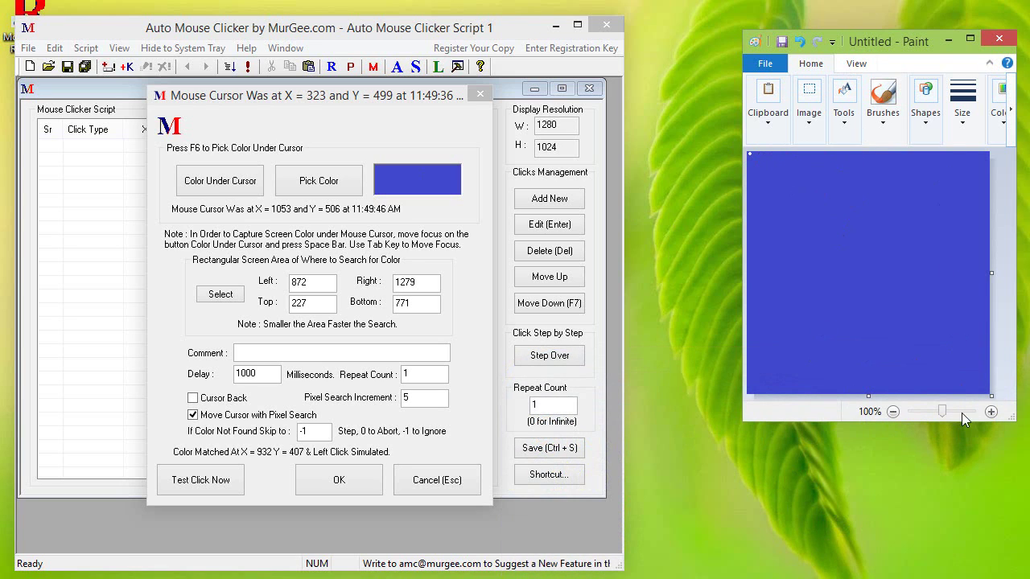
{"action": "left_click", "coordinate": [991, 412]}
{"action": "left_click", "coordinate": [991, 411]}
{"action": "left_click", "coordinate": [990, 411]}
{"action": "left_click", "coordinate": [991, 412]}
{"action": "left_click", "coordinate": [991, 412]}
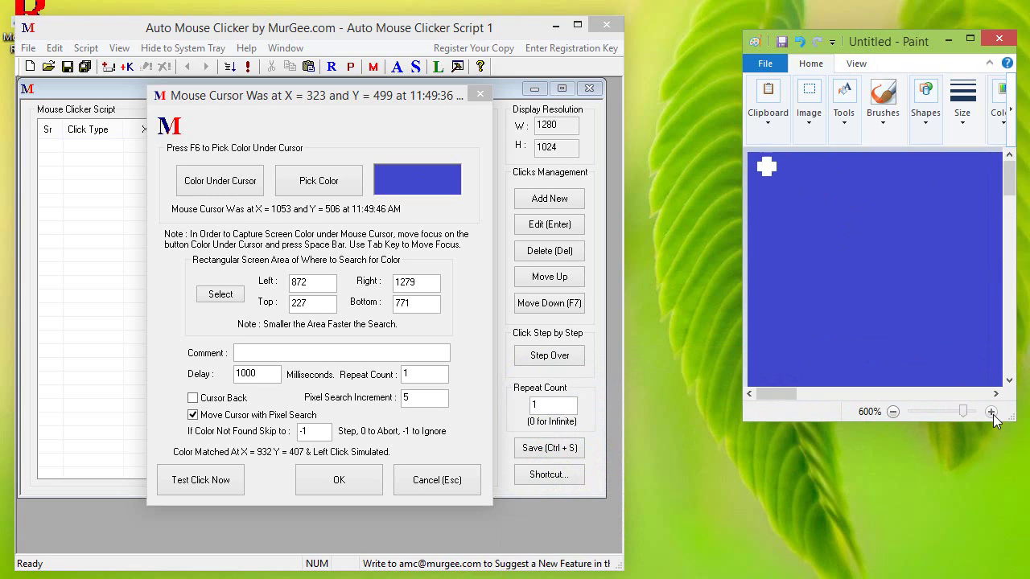
{"action": "left_click", "coordinate": [991, 412]}
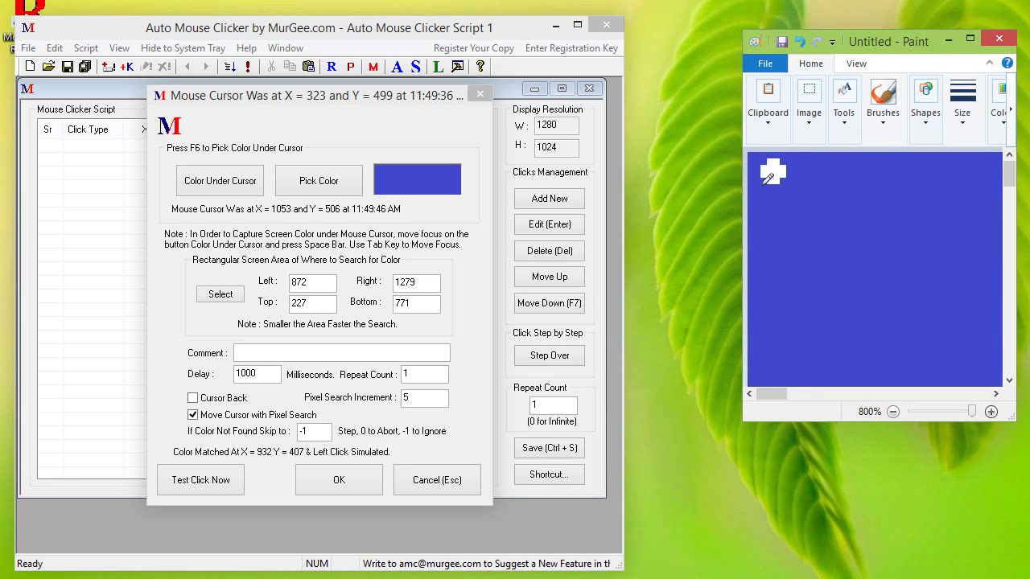
{"action": "left_click", "coordinate": [416, 129]}
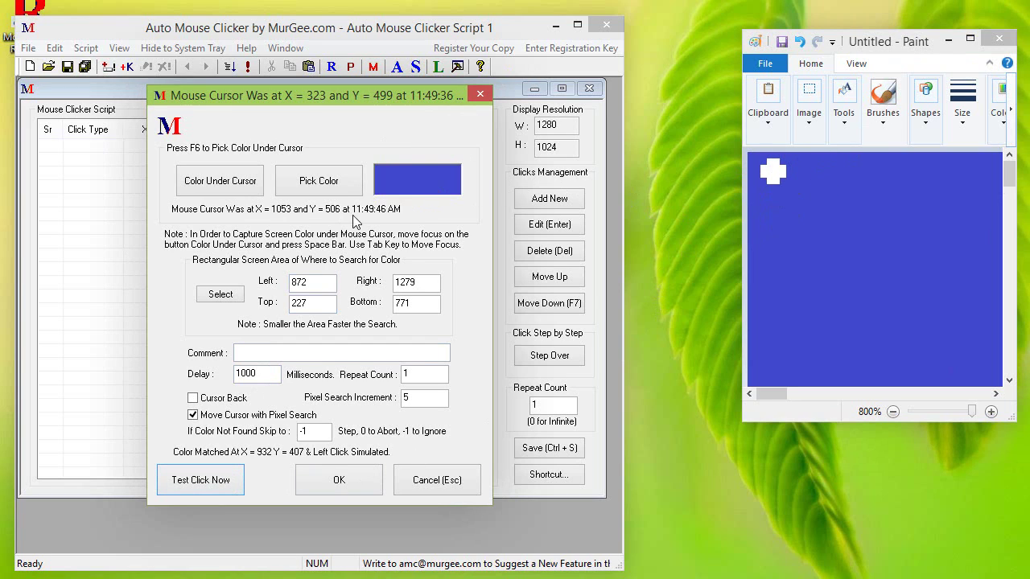
Test the click by color, extend the Paint window sideways over the edge of the Auto Mouse Clicker window, and test the click twice more.
{"action": "left_click", "coordinate": [208, 485]}
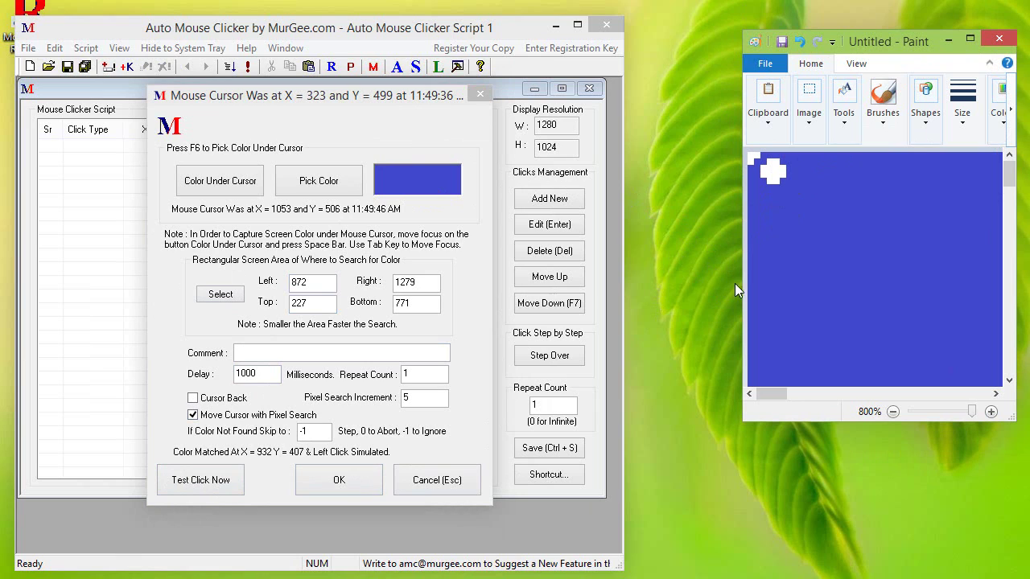
{"action": "left_click_drag", "start_coordinate": [742, 283], "coordinate": [625, 283]}
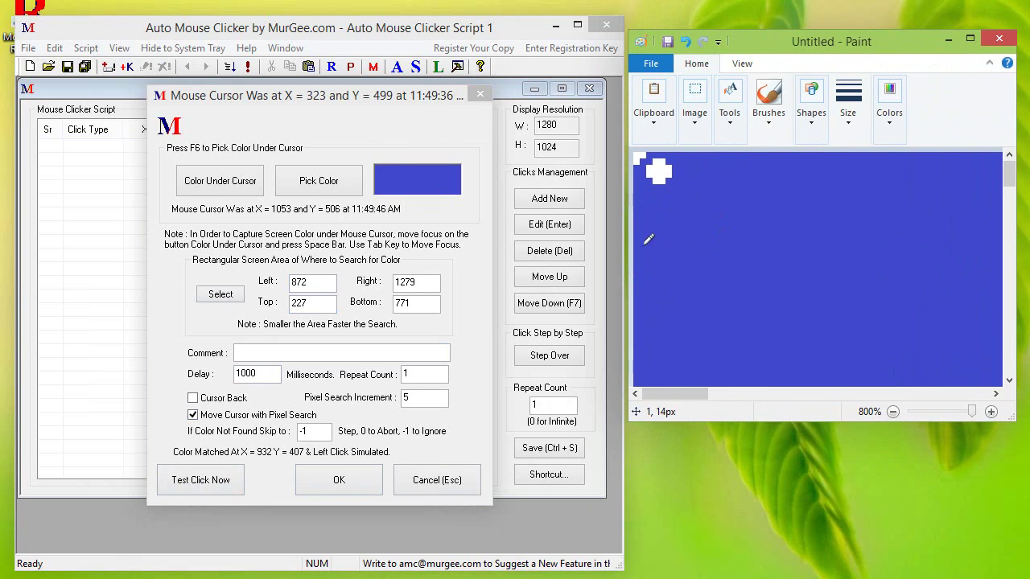
{"action": "left_click_drag", "start_coordinate": [629, 235], "coordinate": [601, 236]}
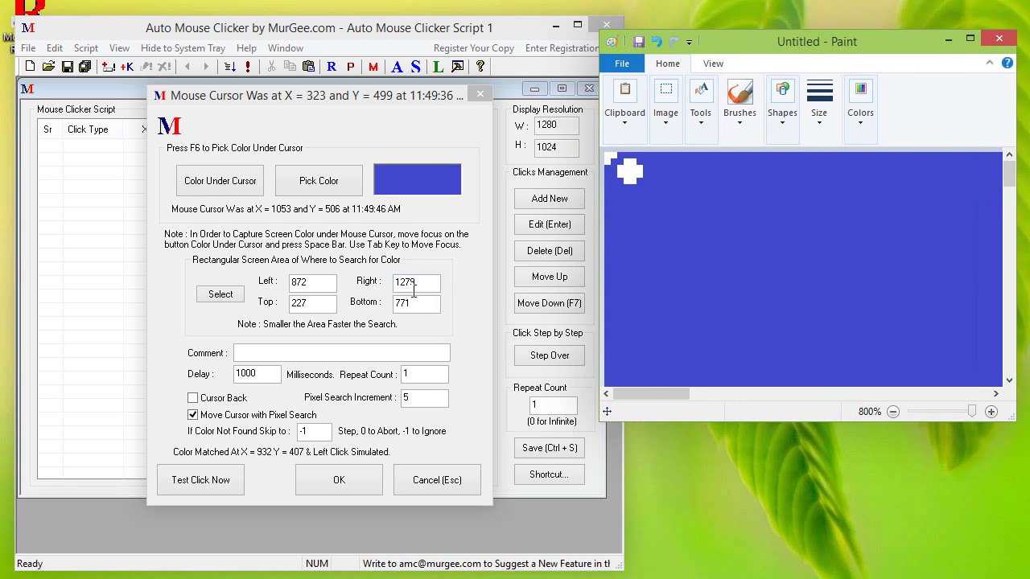
{"action": "left_click", "coordinate": [226, 491]}
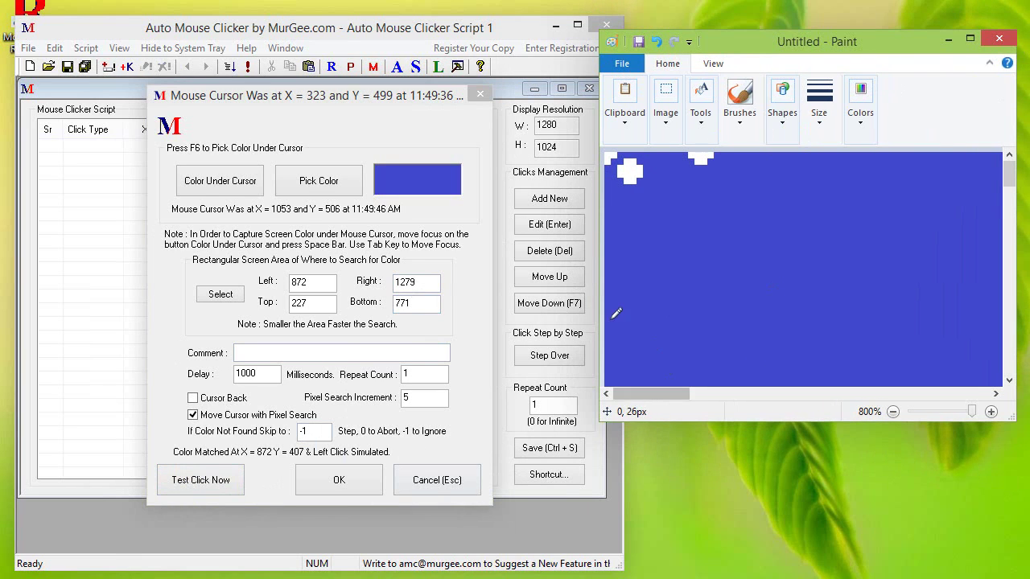
{"action": "left_click", "coordinate": [242, 490]}
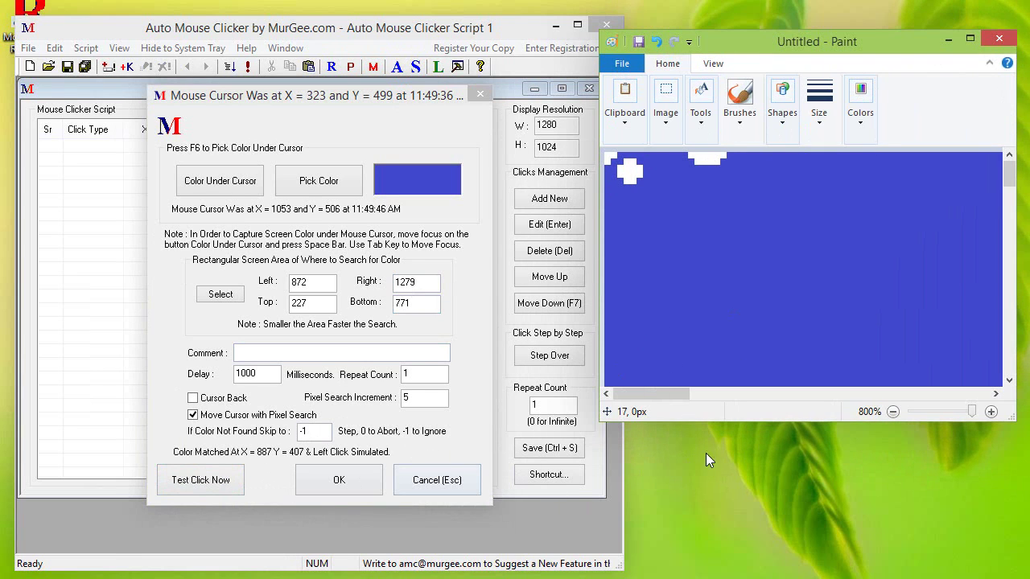
Move the Paint window up partly off the screen, test the click by color twice, and bring the window back down into view.
{"action": "left_click_drag", "start_coordinate": [779, 46], "coordinate": [784, 0]}
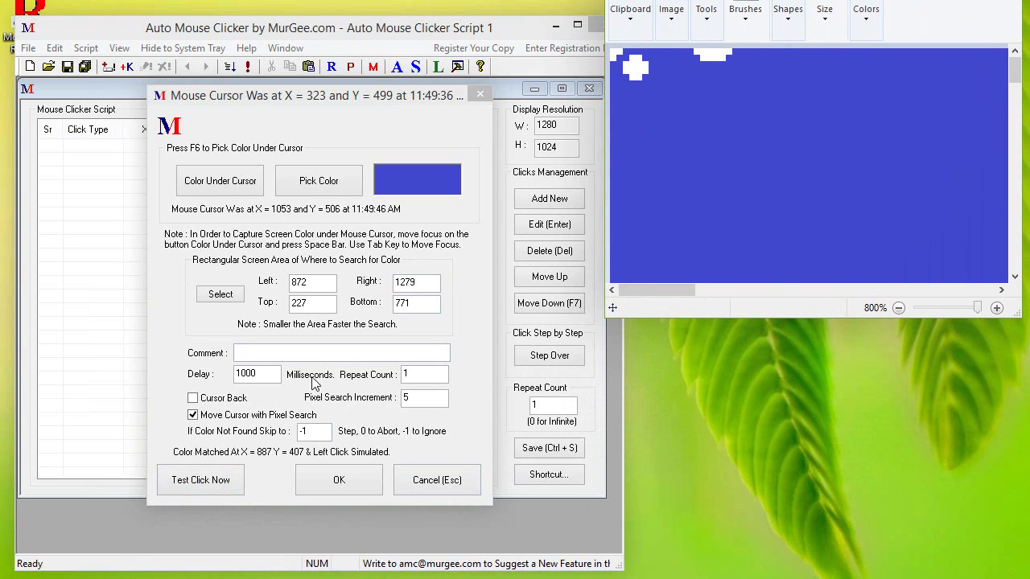
{"action": "left_click", "coordinate": [218, 480]}
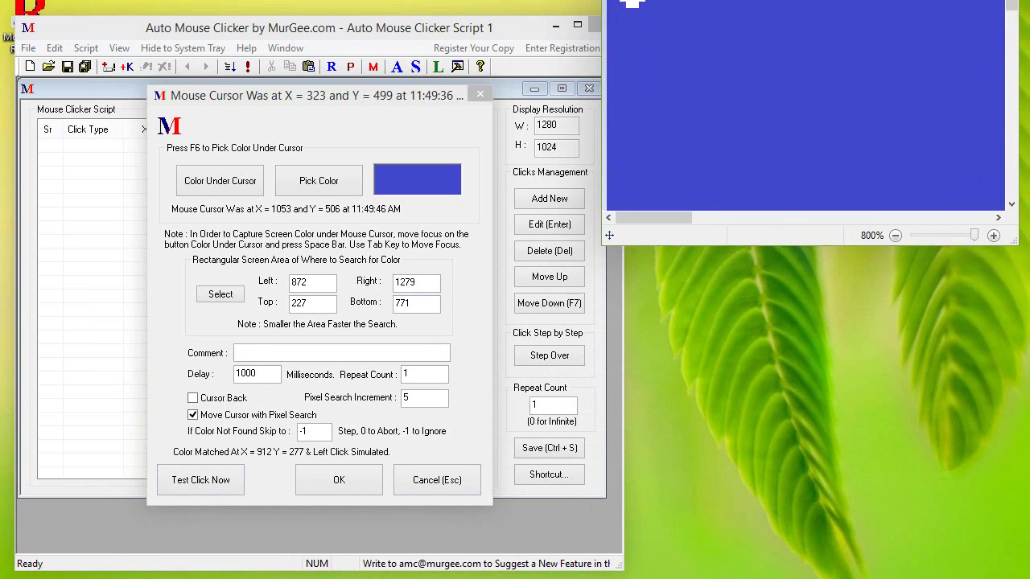
{"action": "left_click", "coordinate": [198, 482]}
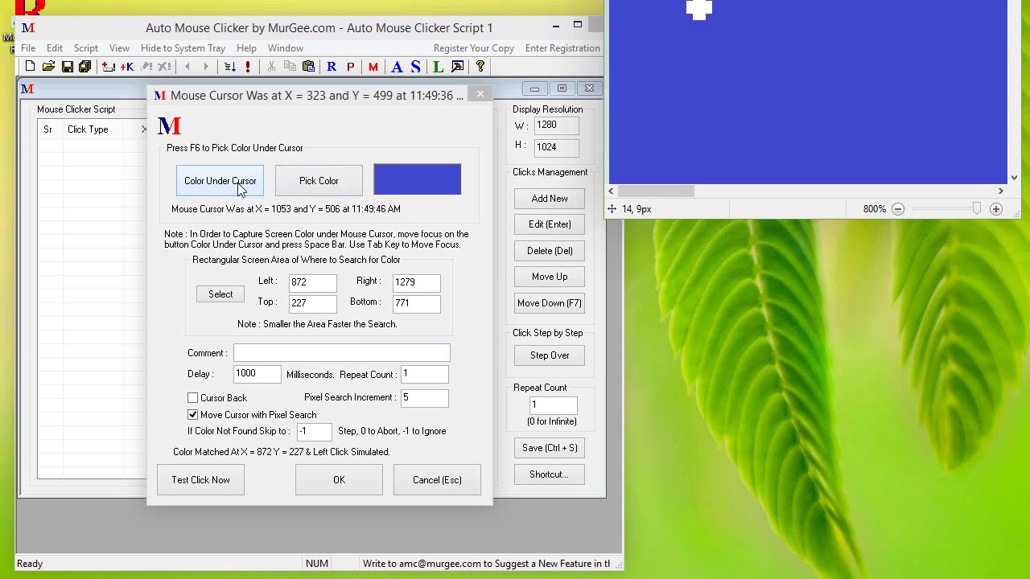
{"action": "mouse_move", "coordinate": [735, 0]}
{"action": "left_mouse_down"}
{"action": "mouse_move", "coordinate": [797, 96]}
{"action": "mouse_move", "coordinate": [764, 74]}
{"action": "left_mouse_up"}
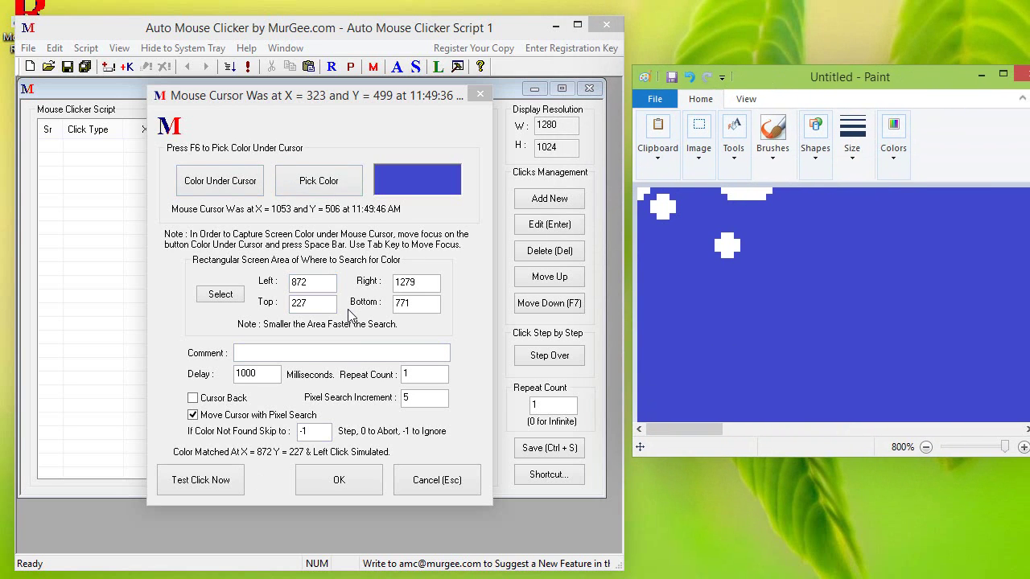
Accept the click by color into the script and reopen that script entry for editing.
{"action": "left_click", "coordinate": [340, 487]}
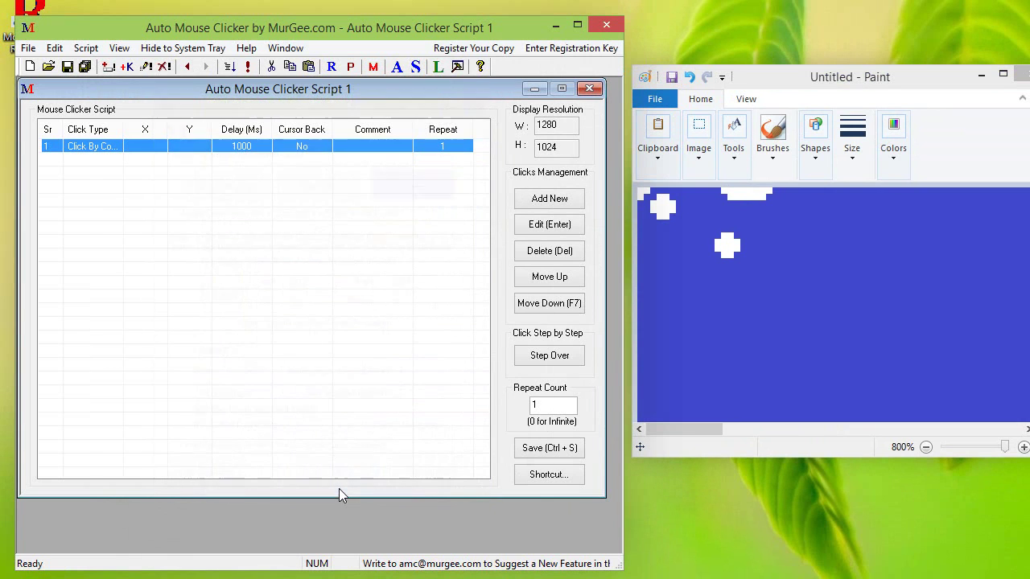
{"action": "double_click", "coordinate": [102, 149]}
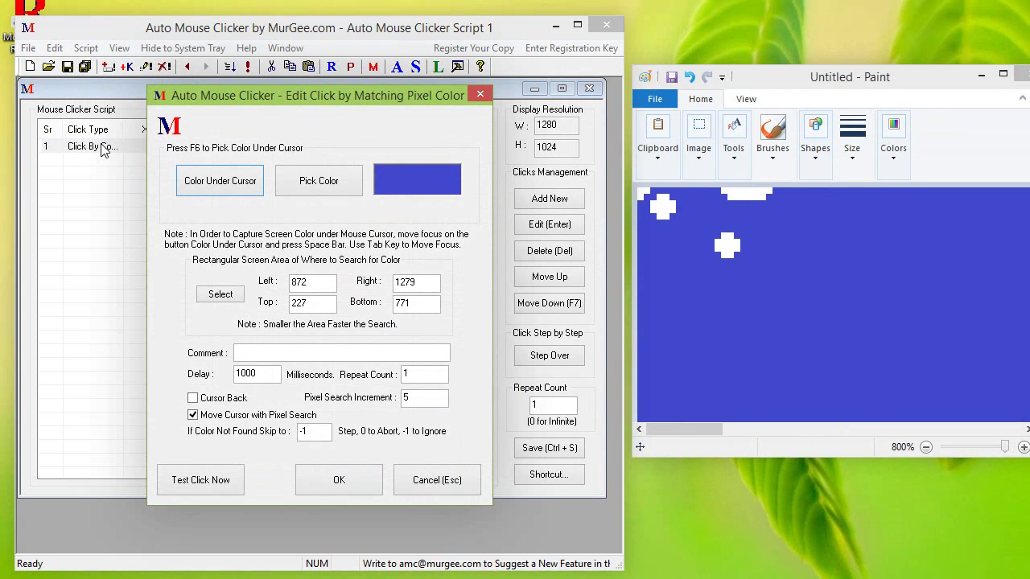